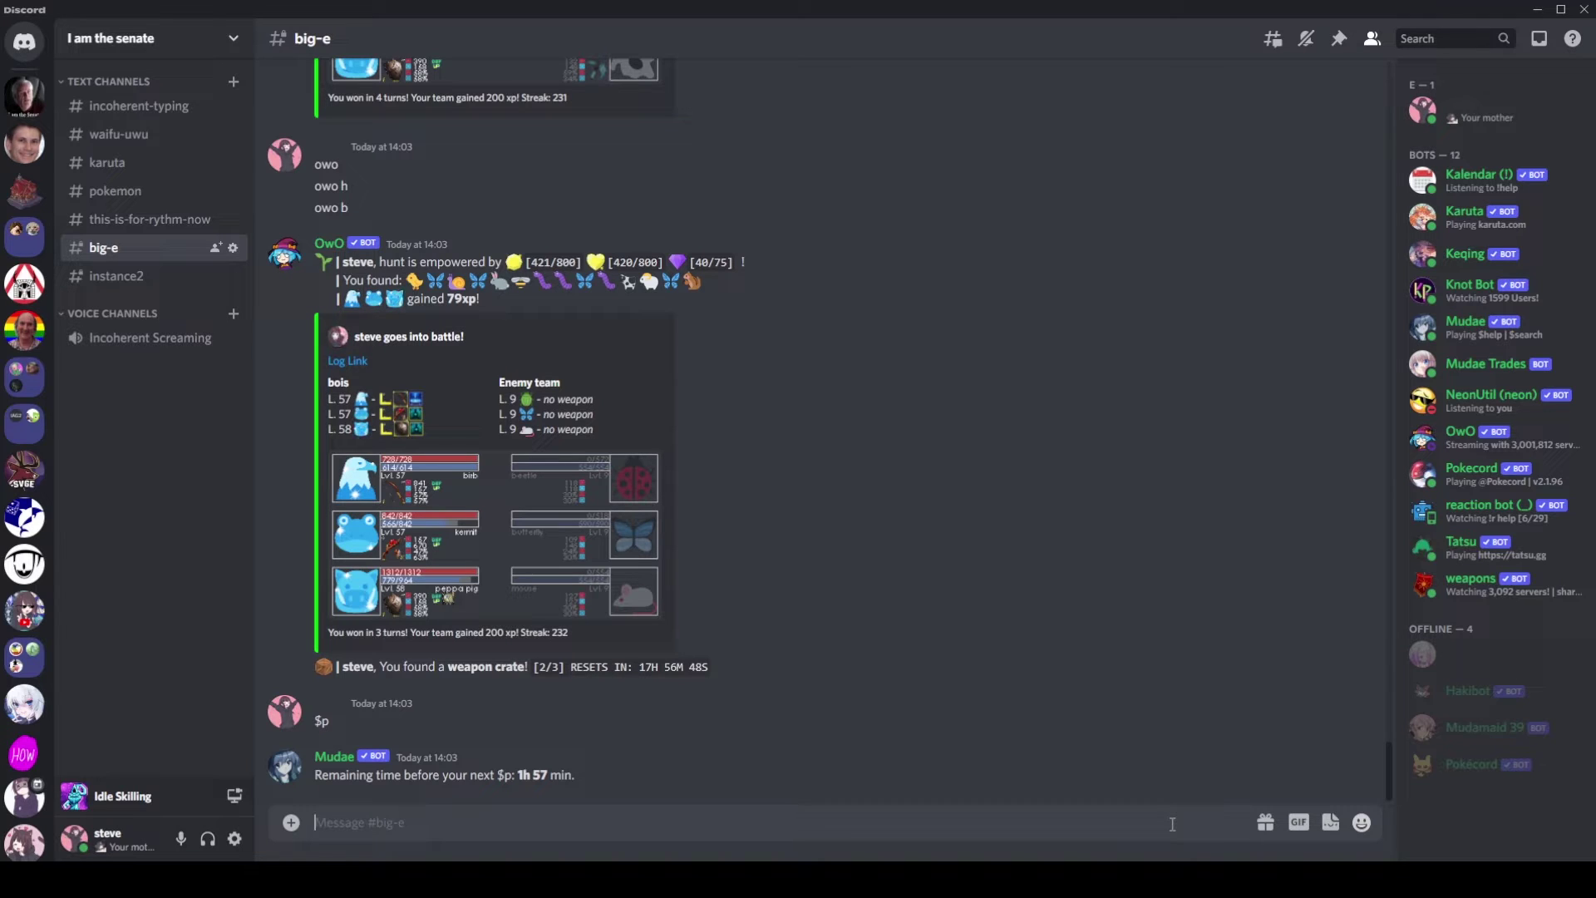
Type the gibberish draft 'dfhdfhdfhdfhfhdfh* sfdgdfgdfg' into the #big-e message box
type("'f'")
key("BackSpace")
type("dfhdfhdfhdfhfhdfh*")
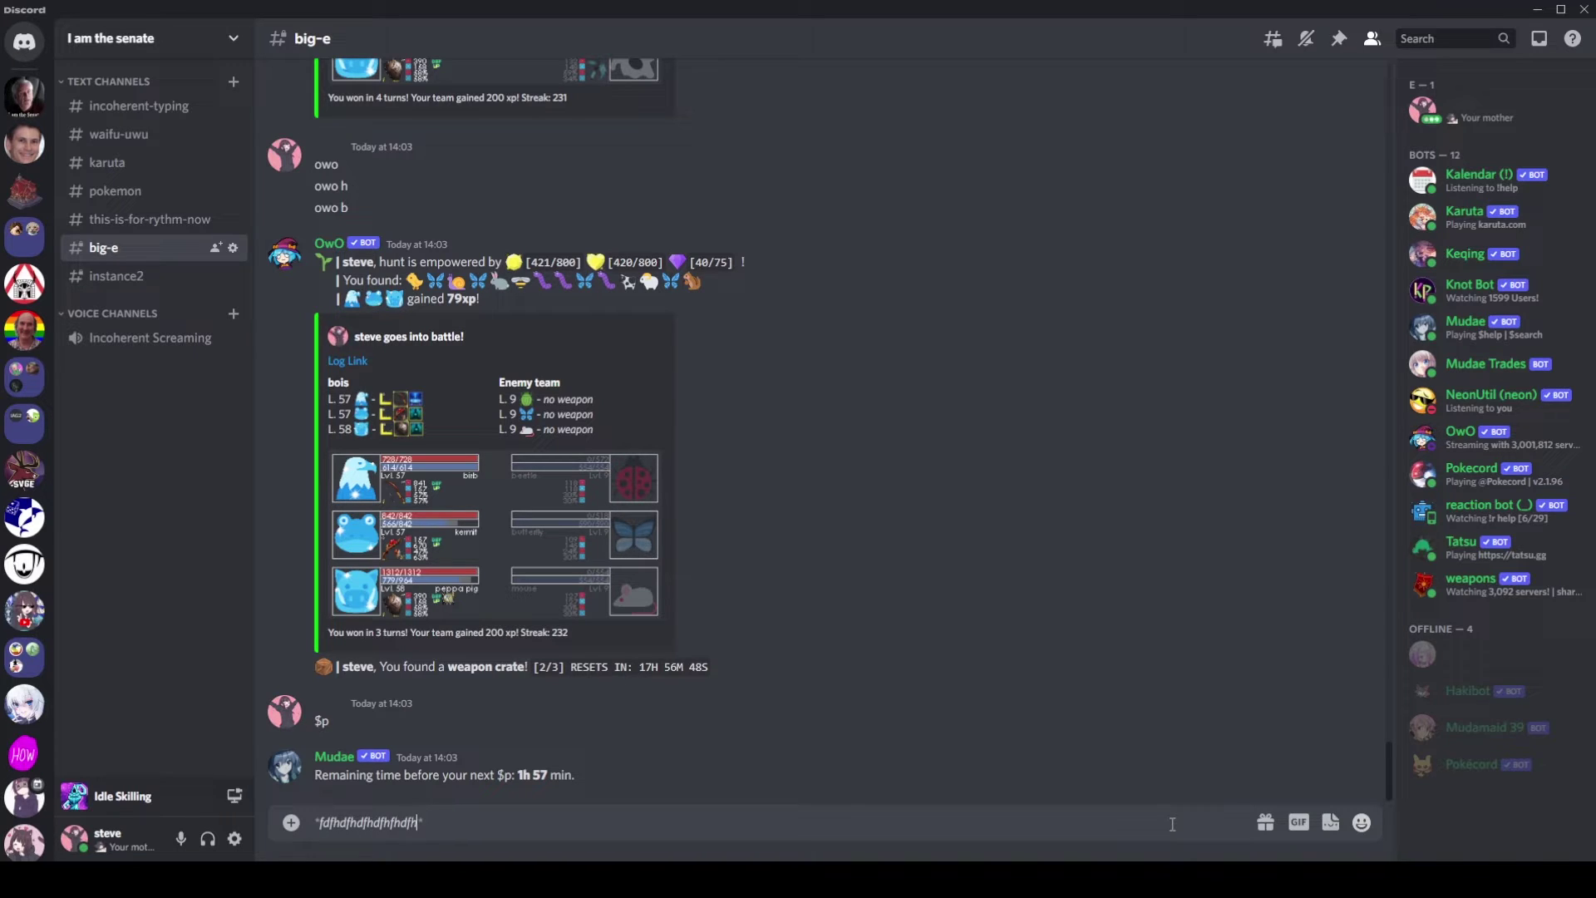
type(" sfdgdfgdfg")
Paste the Mudae 'Remaining time before your next' phrase over the gibberish and add extra asterisks around the first copy
left_click_drag(316, 774, 391, 822)
type("Remaining time before your next")
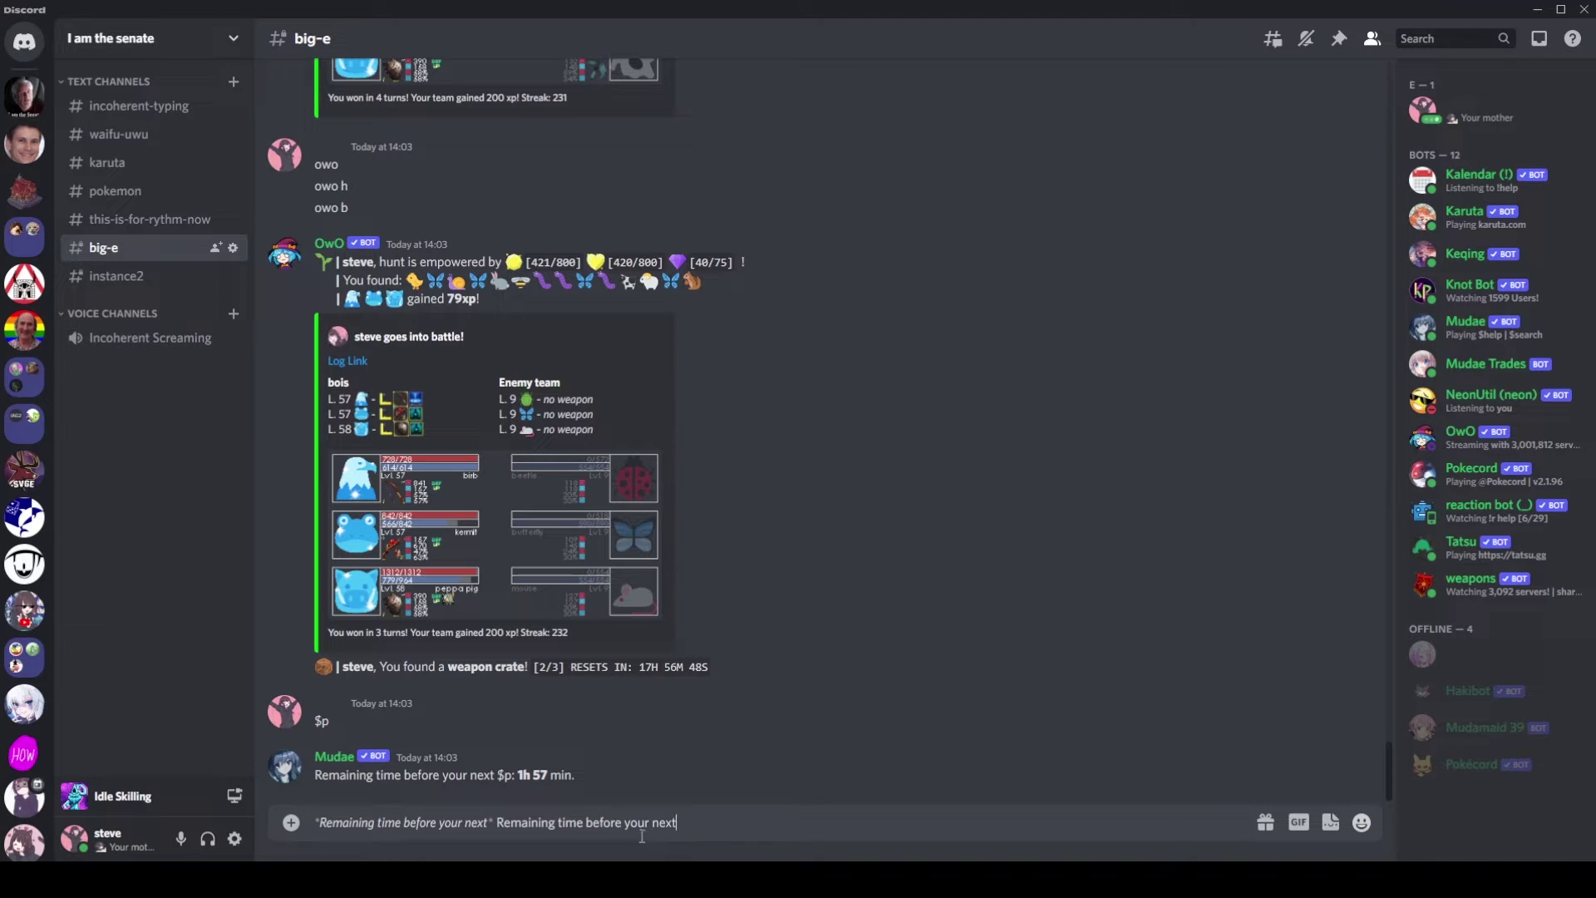
left_click(490, 822)
type("*")
left_click(320, 822)
type("*")
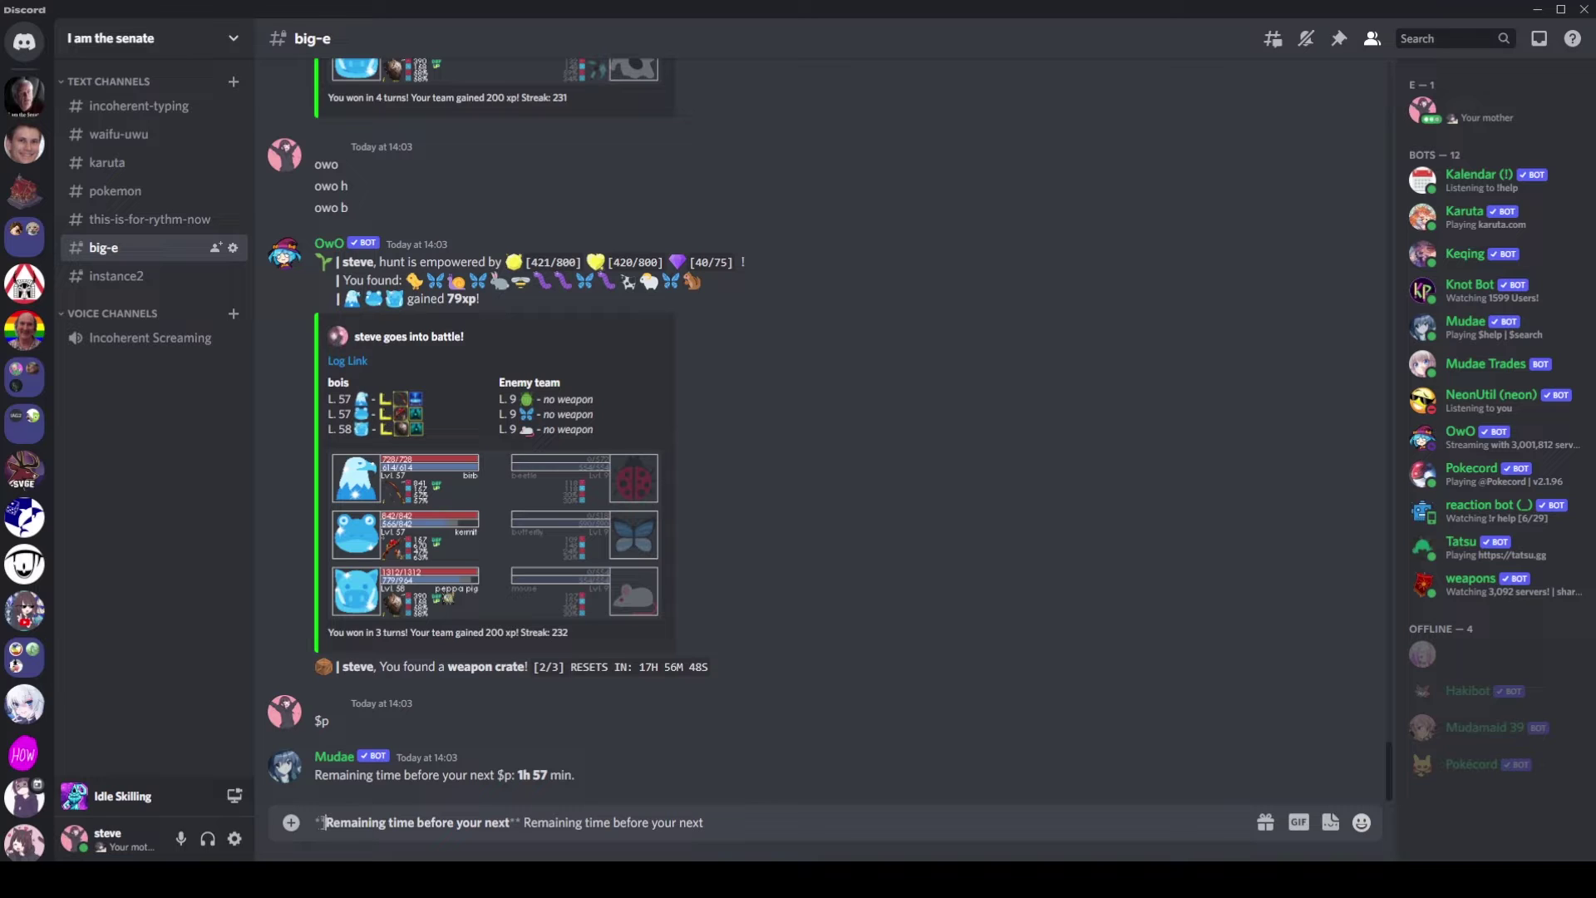
Re-paste the phrase between the ** markers and add a third asterisk for bold-italic
left_click(525, 823)
key("shift+End")
key("ctrl+c")
key("BackSpace")
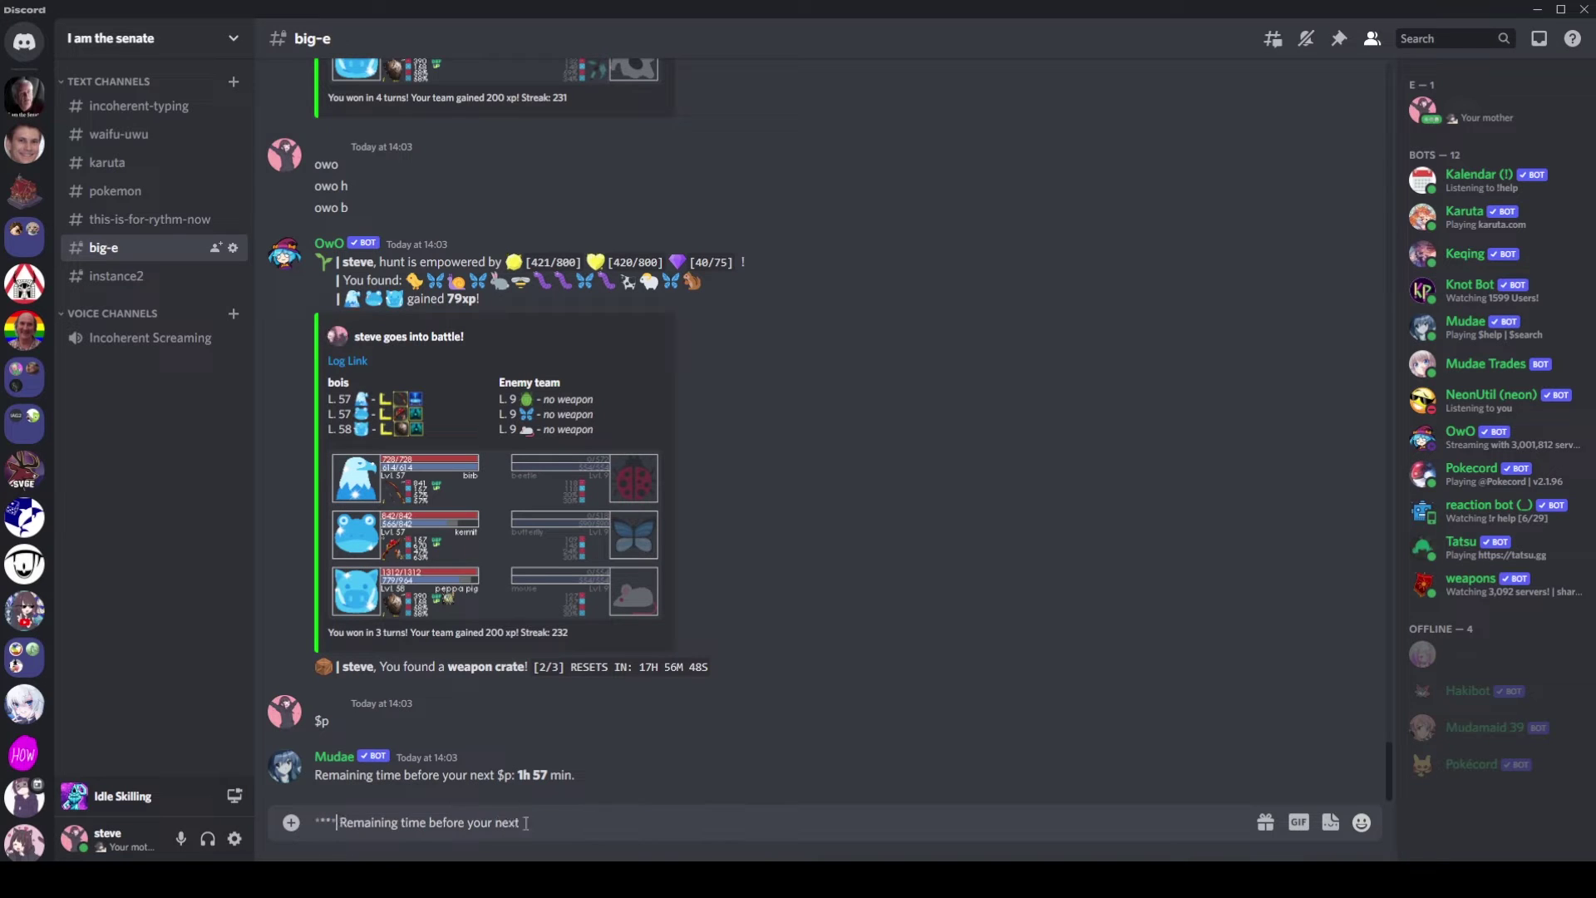
key("ctrl+v")
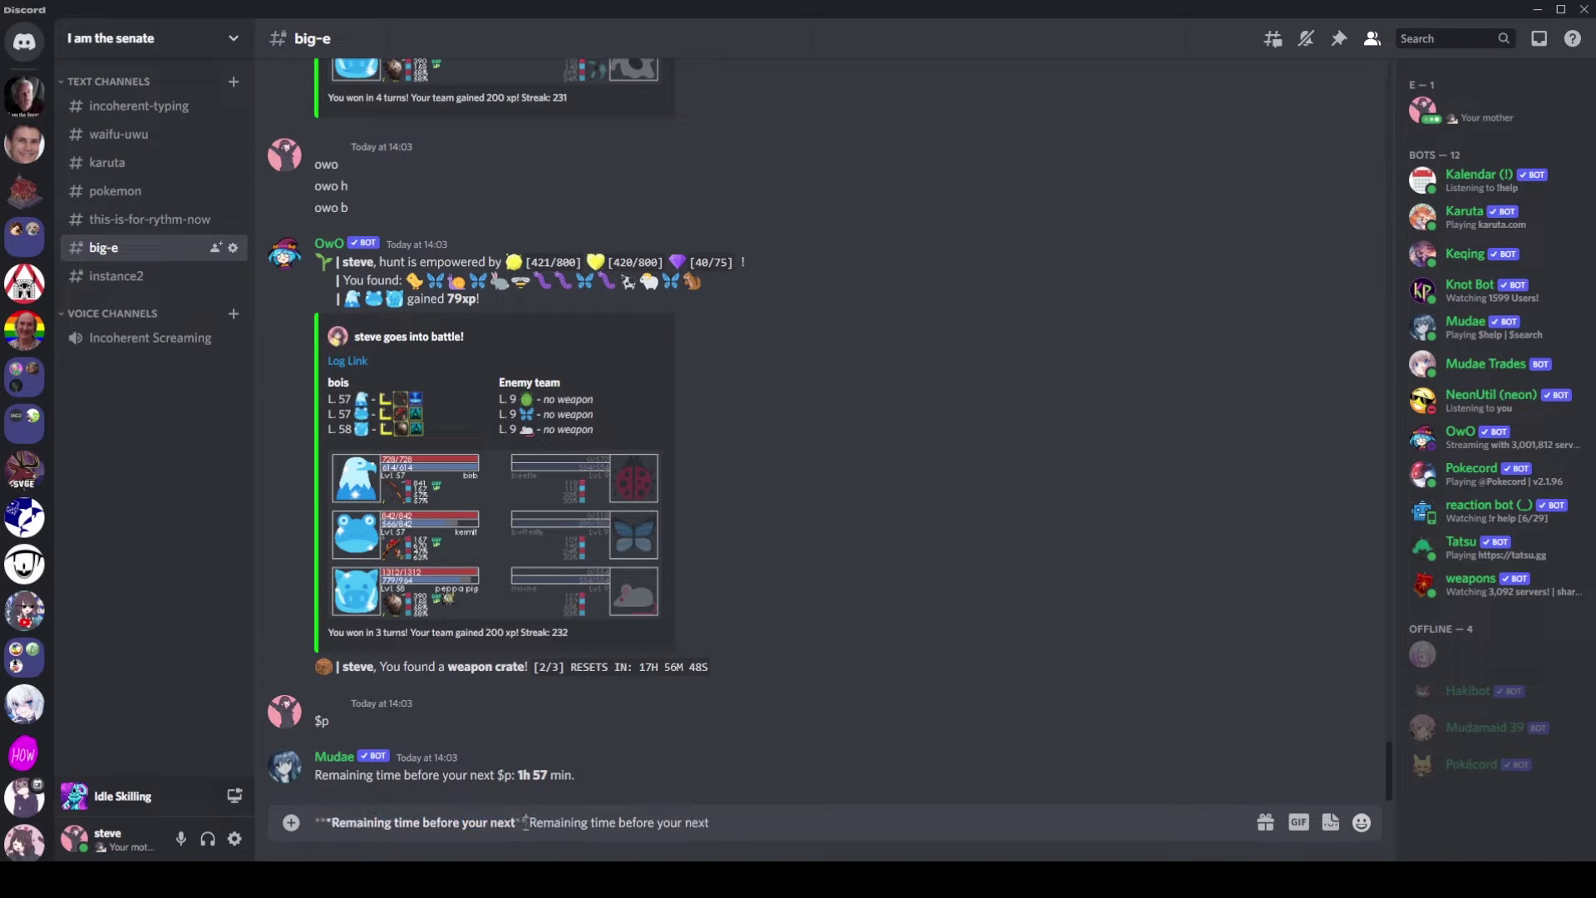
type("*")
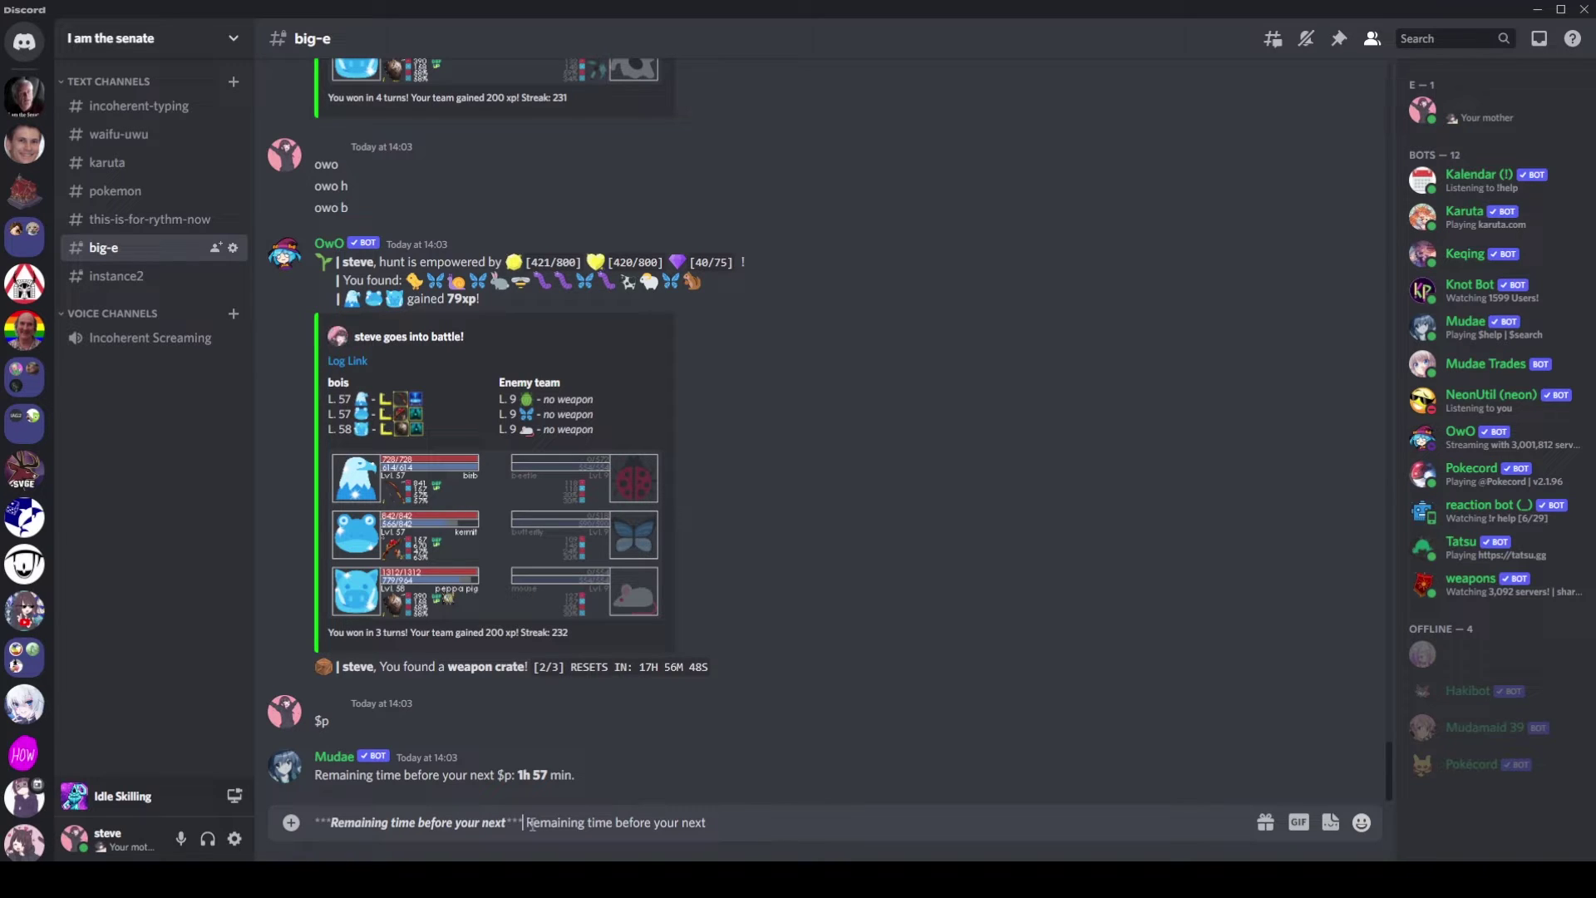
Replace the asterisk markers on both sides with __ to underline the first phrase
key("BackSpace")
key("BackSpace")
key("BackSpace")
key("BackSpace")
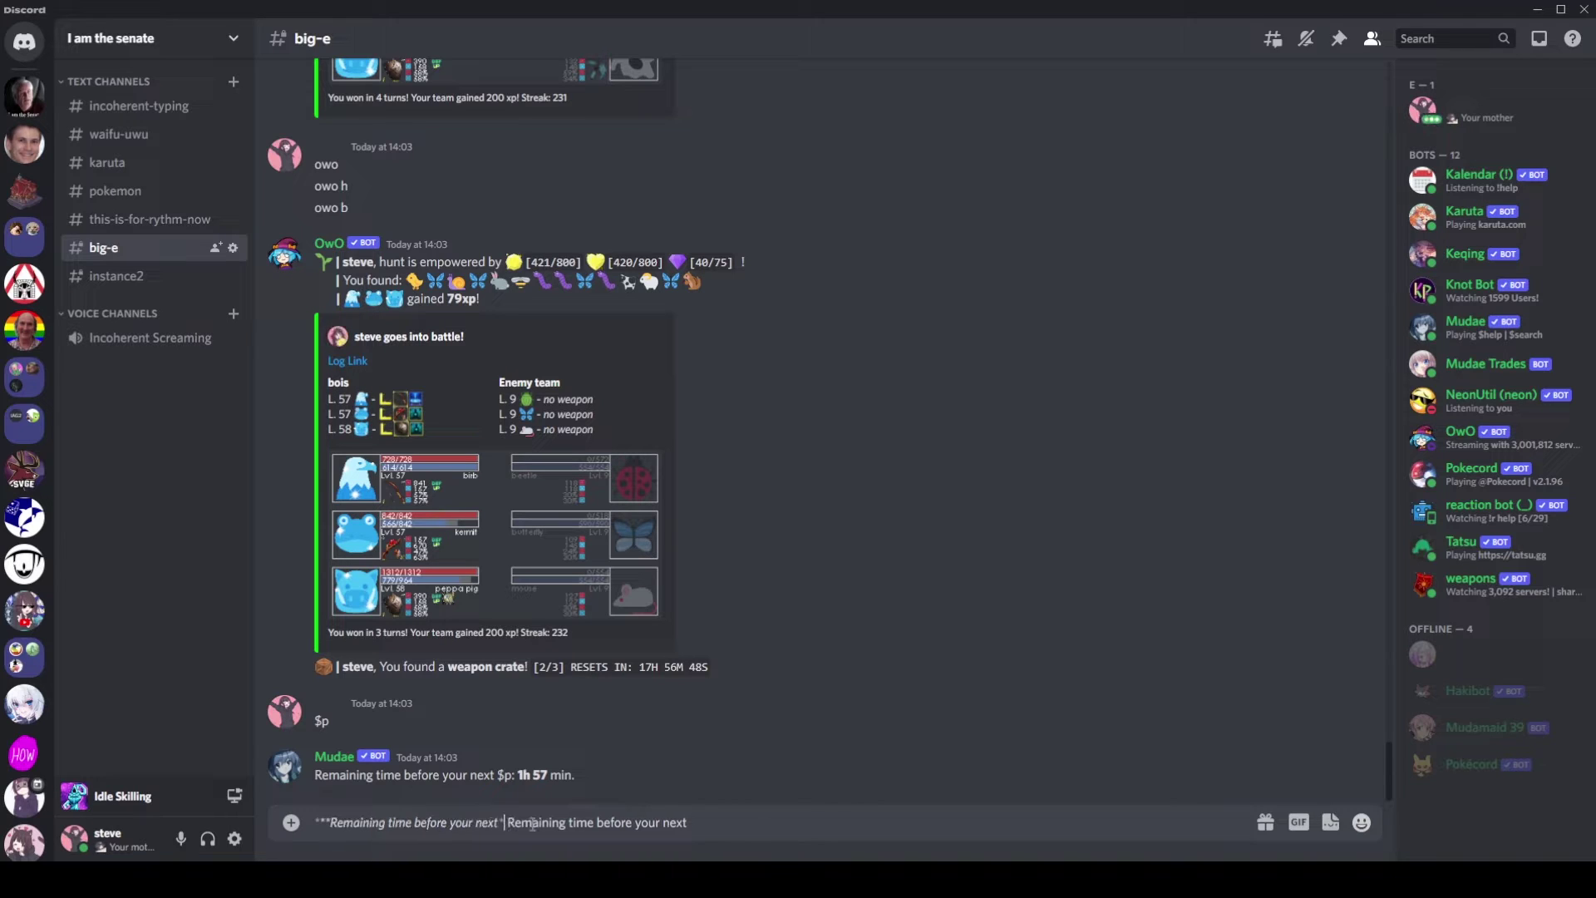
type("__")
left_click(330, 823)
key("BackSpace")
key("BackSpace")
key("BackSpace")
type("__")
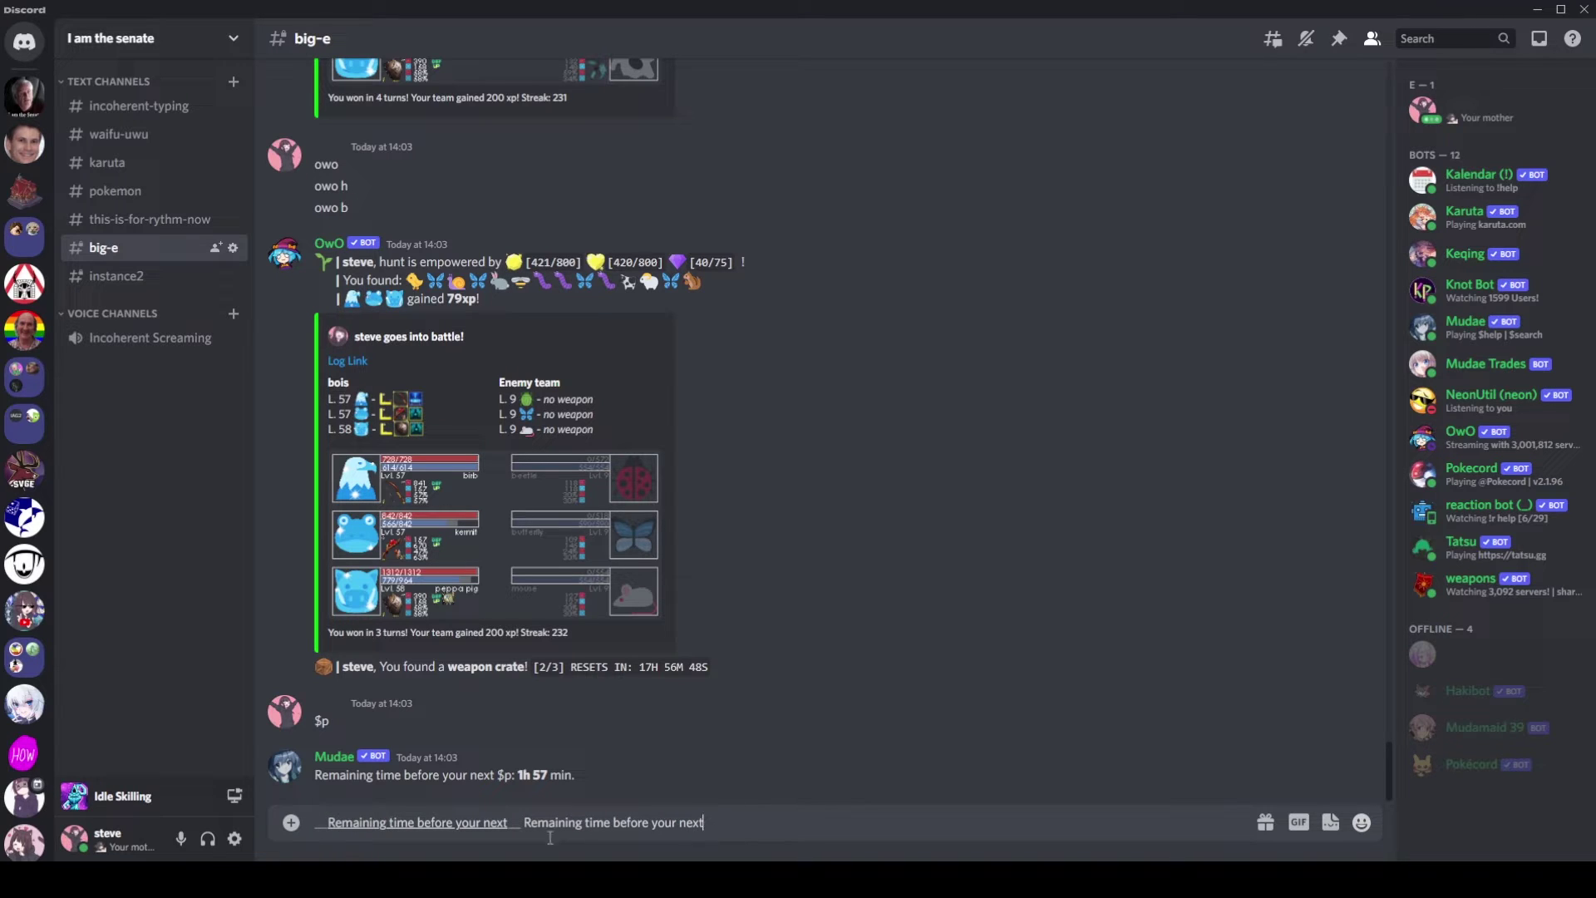
Wrap the underlined first phrase in single asterisks to make it italic too
left_click(520, 822)
type("*")
left_click(319, 822)
type("*")
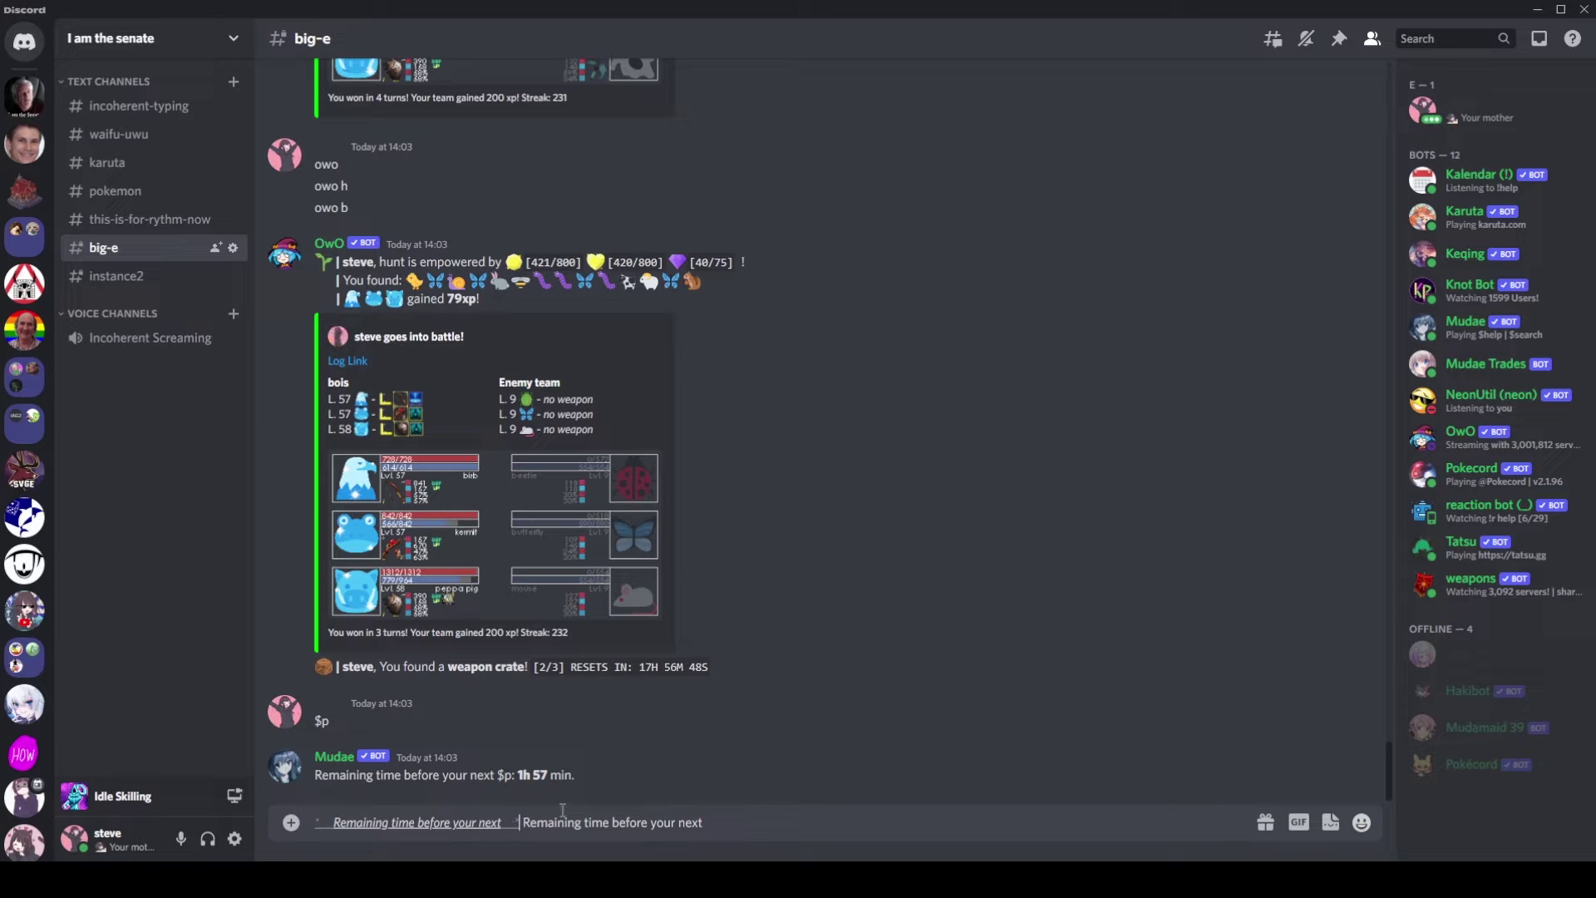
Delete the asterisk and underscore markers on both sides, leaving the phrase plain
left_click(521, 823)
key("BackSpace")
key("BackSpace")
key("BackSpace")
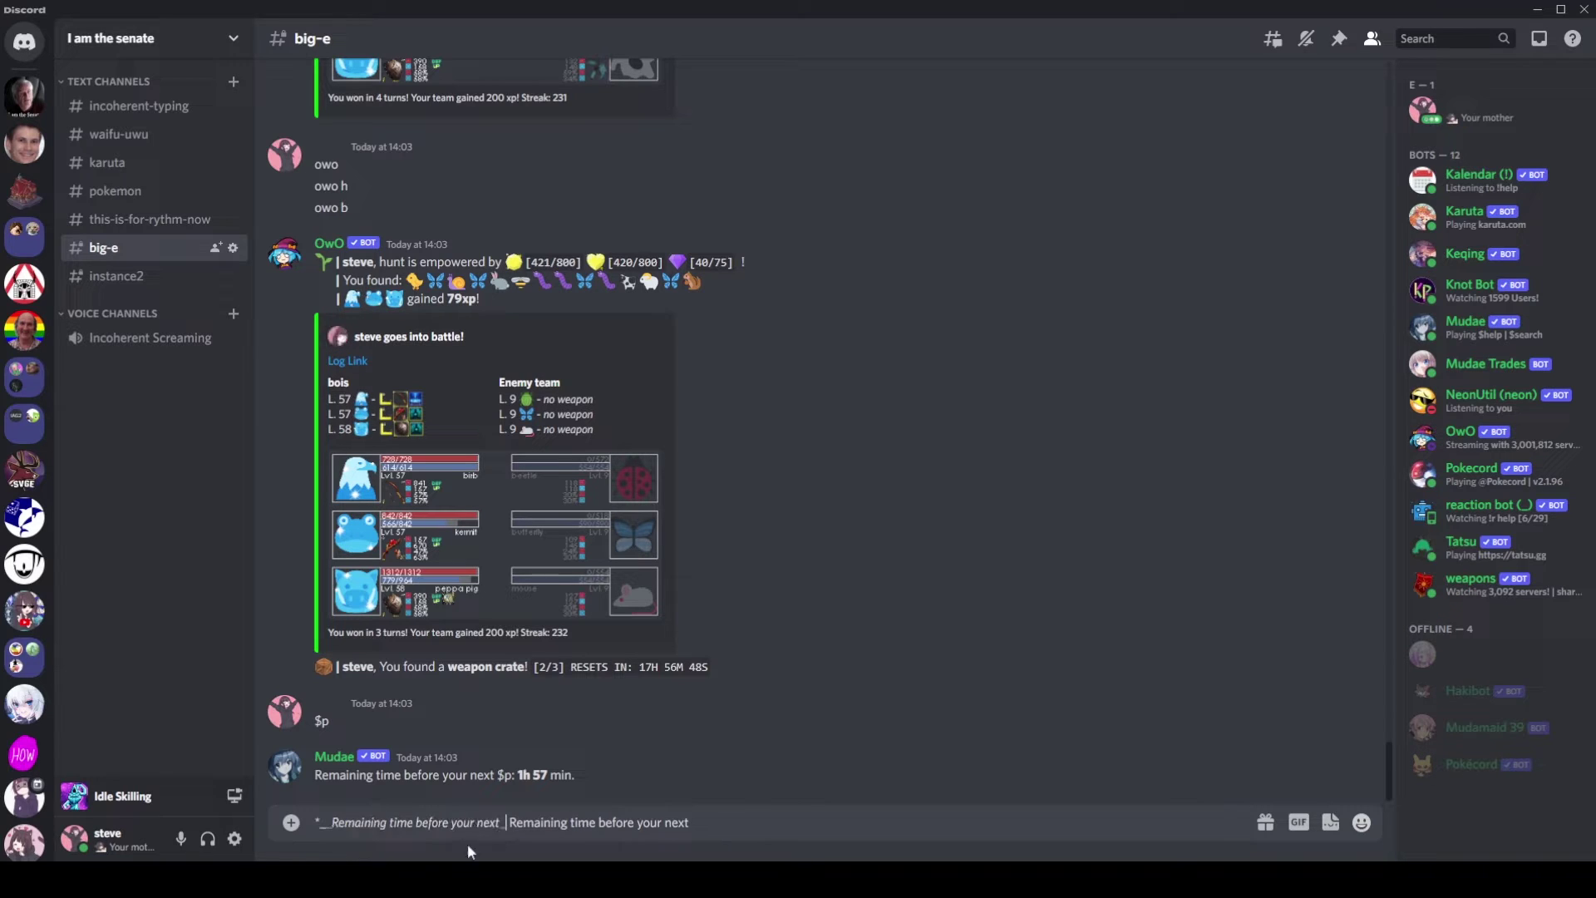
key("Home")
key("Delete")
key("Delete")
key("Delete")
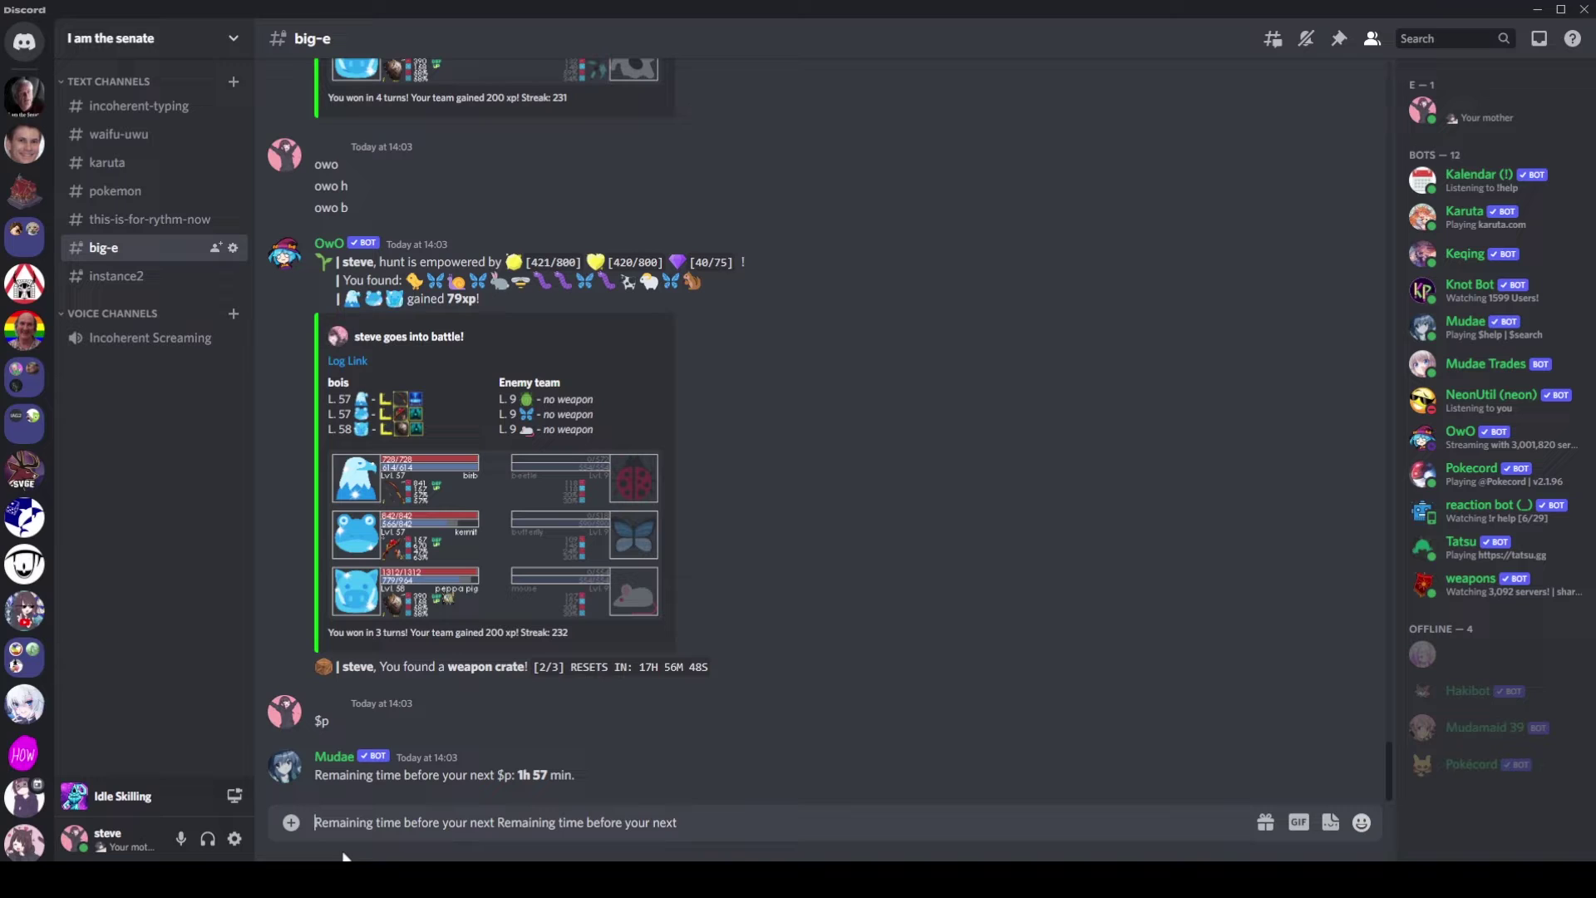
Undo the trial __ markers and add '--~~' before the first phrase for strikethrough
type("_")
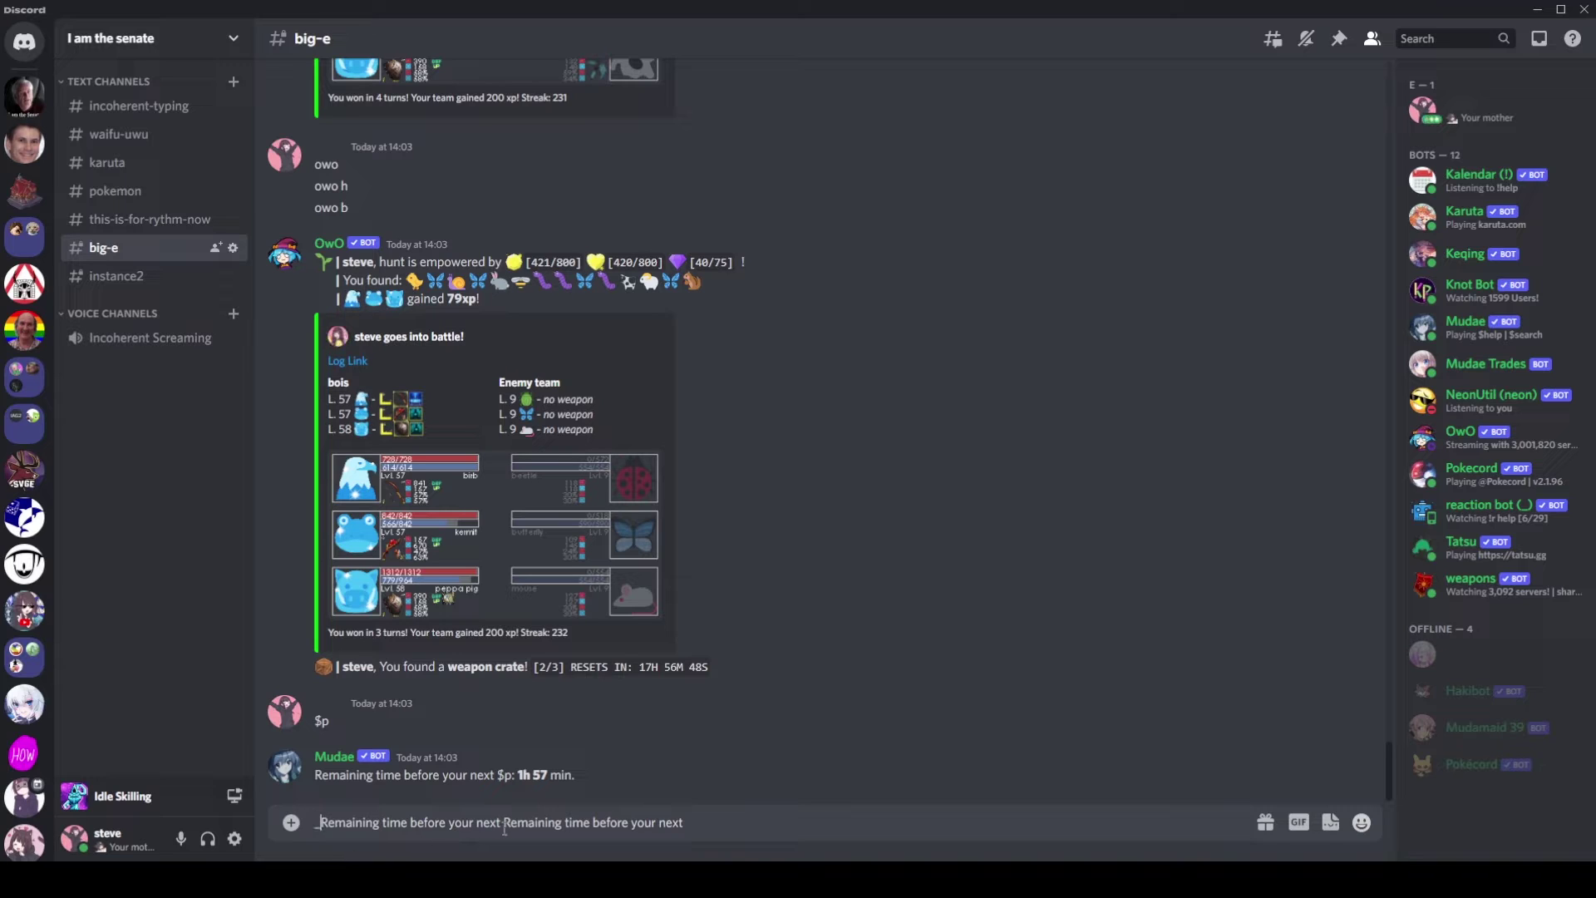
type("_")
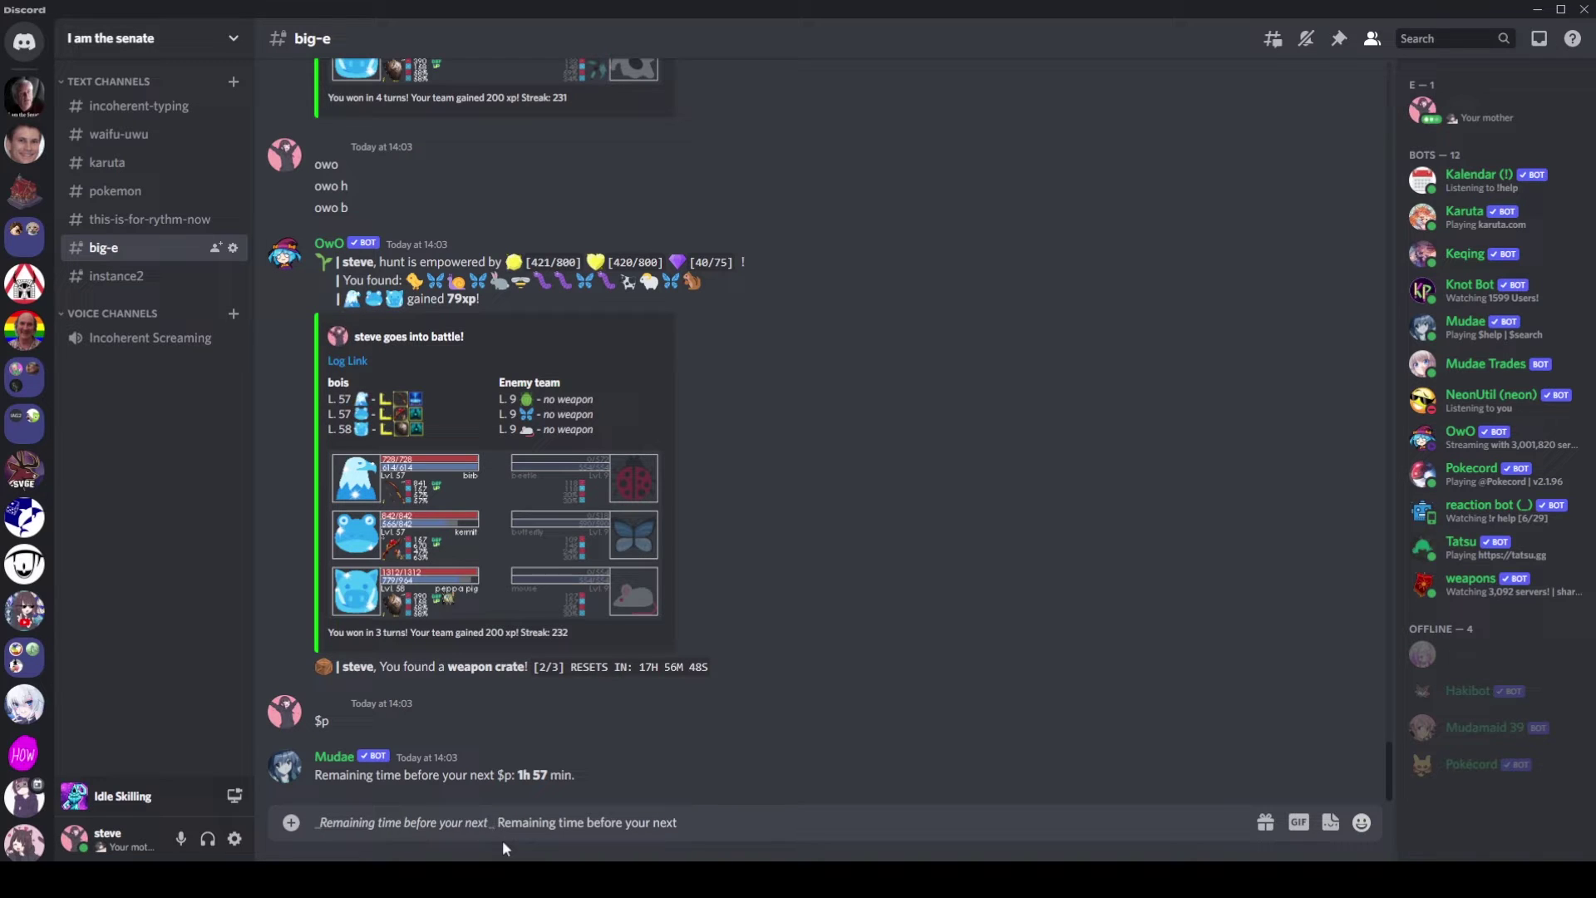
key("ctrl+z")
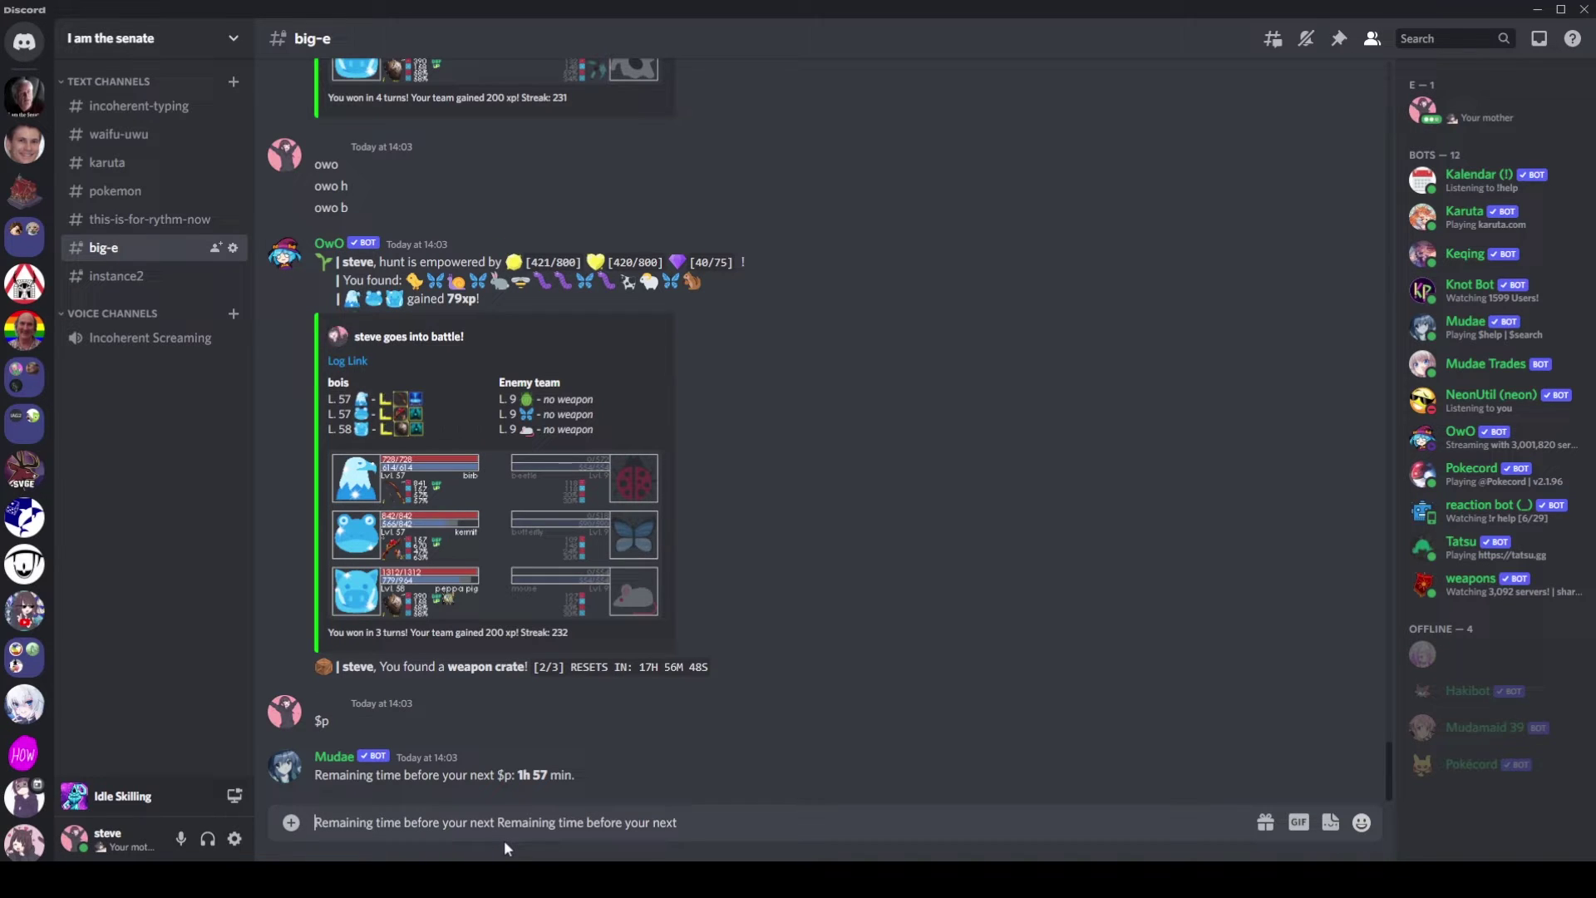
type("--")
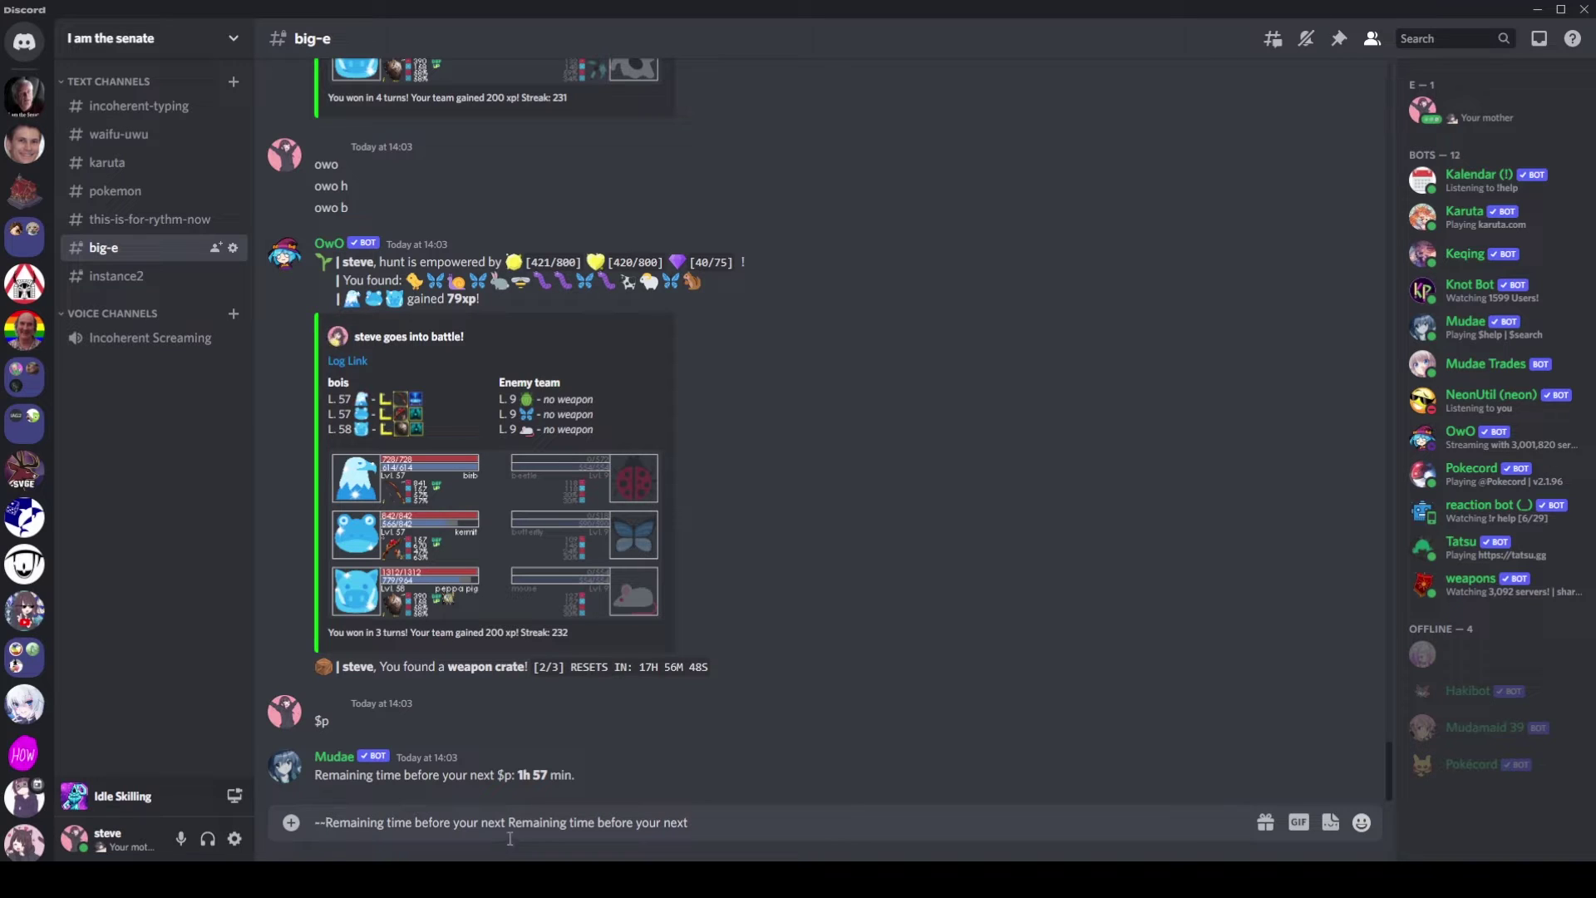
type("~~")
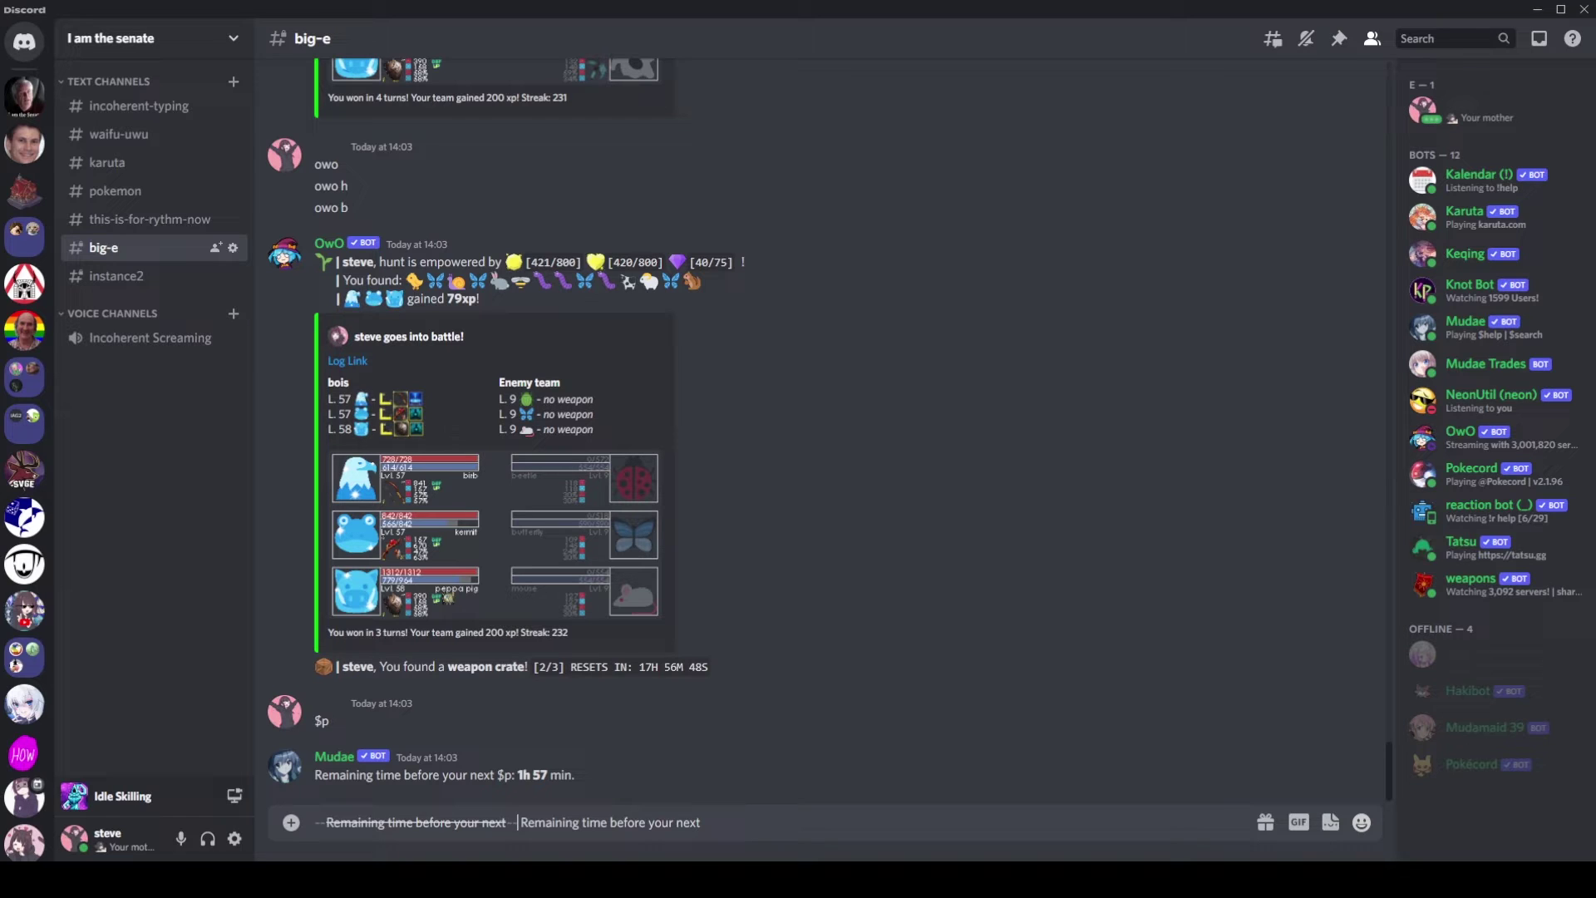
Replace the ~~ strikethrough markers with backticks to show the first phrase as inline code
key("ctrl+z")
key("ctrl+z")
key("ctrl+z")
type("`")
type("`")
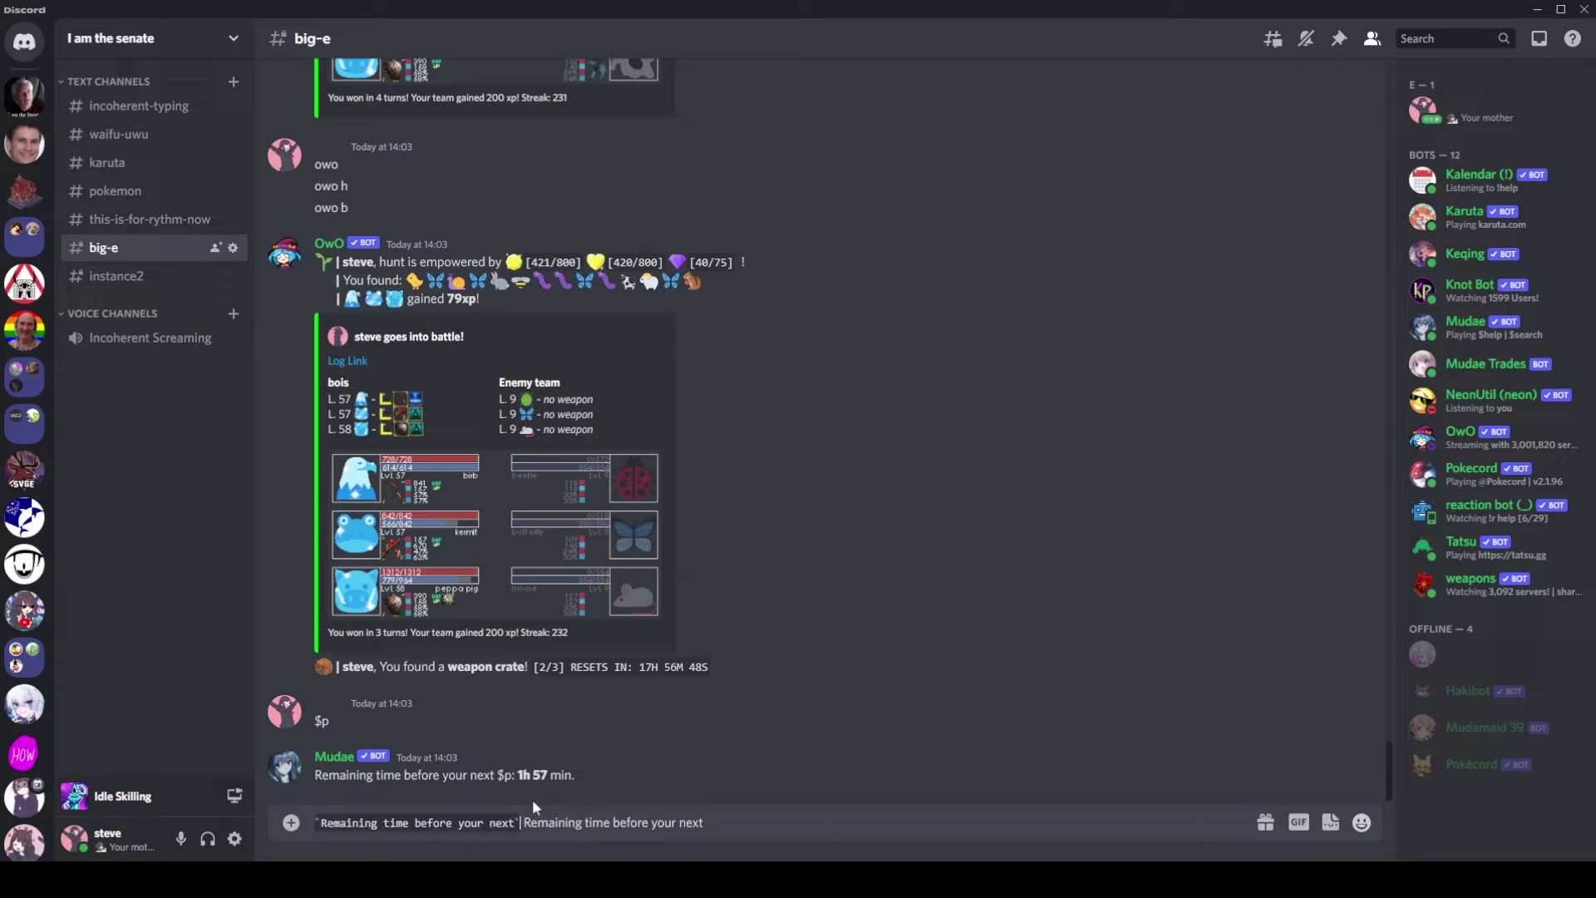